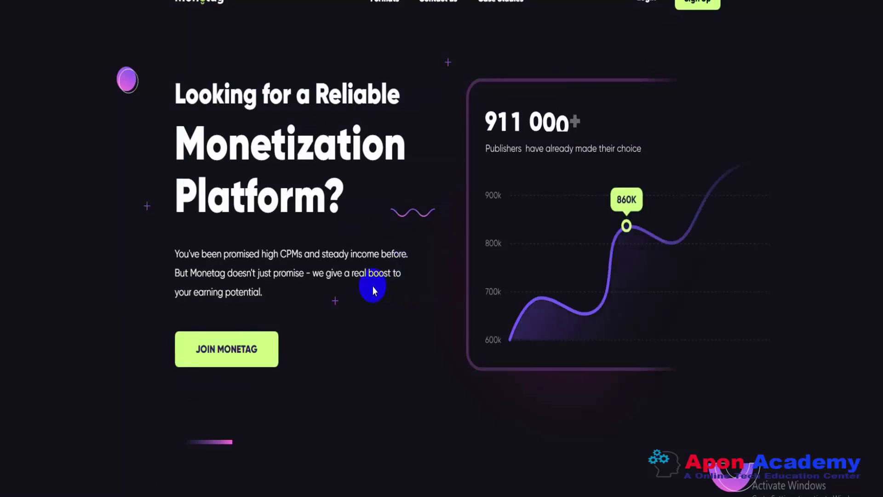
# - Set the calculator Format to Popunder (OnClick) and enter 50000 monthly visits
pyautogui.scroll(-10, 282, 284)
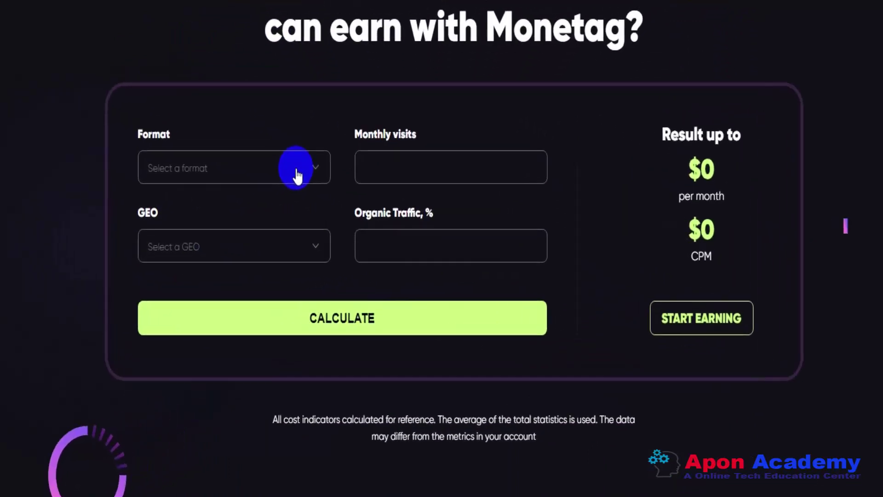
pyautogui.click(277, 153)
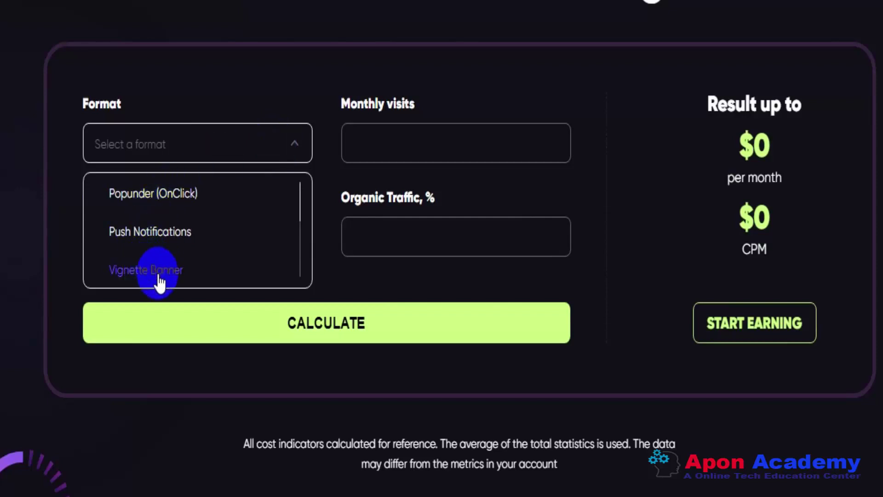
pyautogui.click(153, 203)
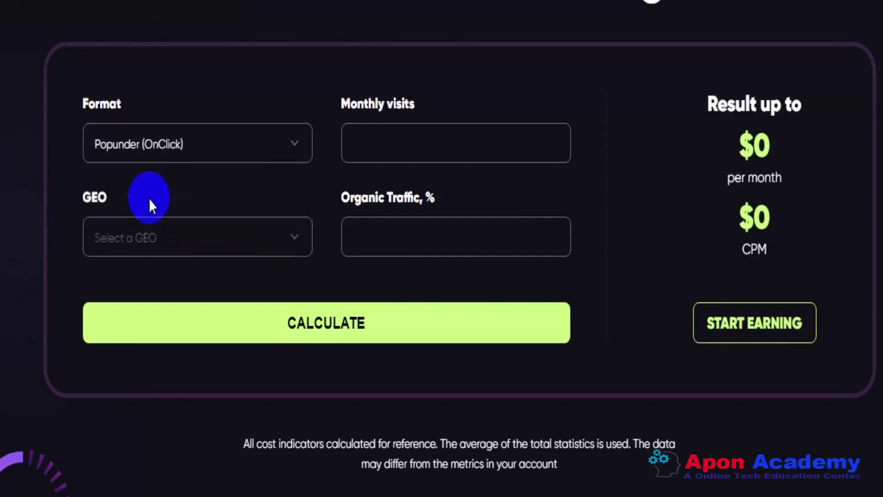
pyautogui.click(403, 145)
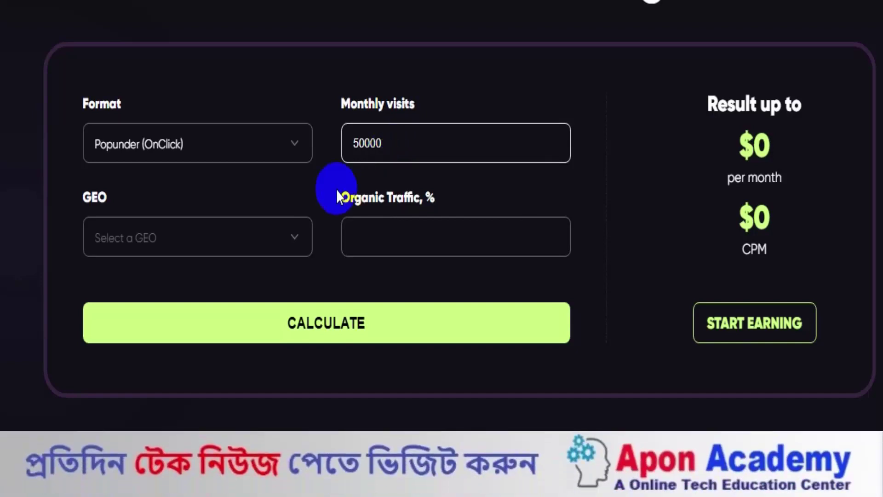
# - Choose USA as GEO with 50% organic traffic and calculate: up to $680/month at $2.72 CPM
pyautogui.click(255, 246)
pyautogui.scroll(-10, 184, 316)
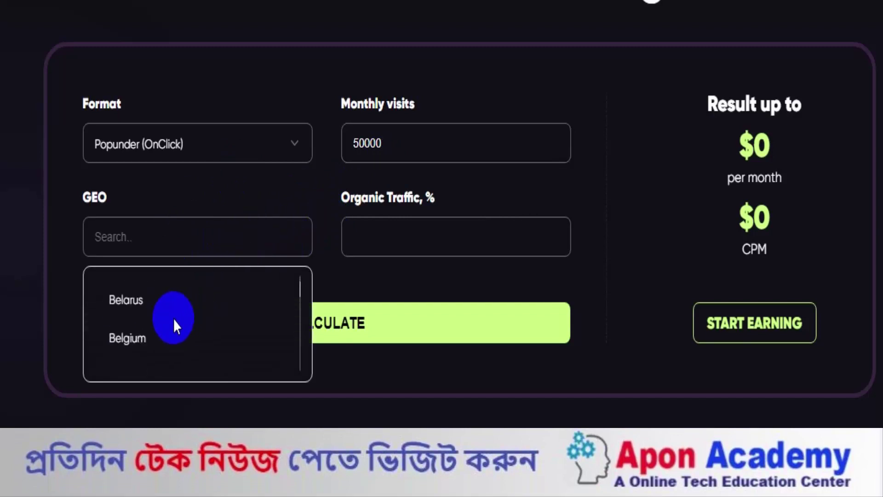
pyautogui.scroll(-20, 173, 325)
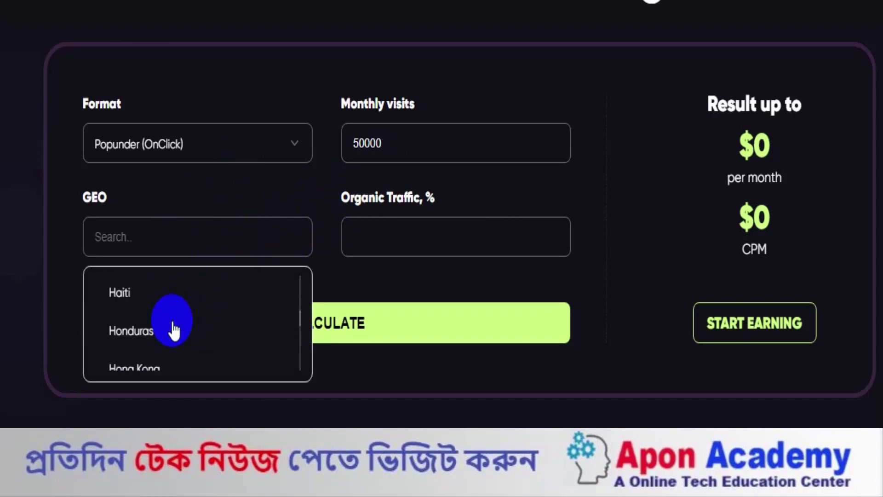
pyautogui.scroll(-20, 174, 325)
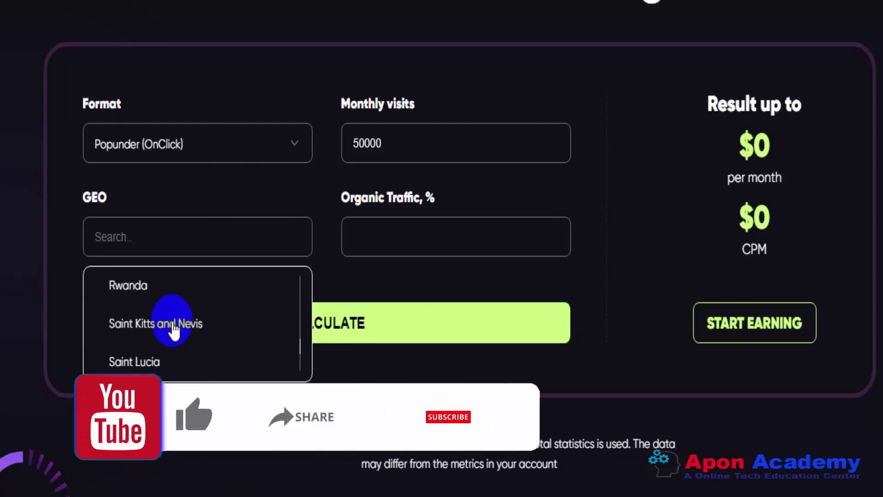
pyautogui.scroll(-20, 174, 325)
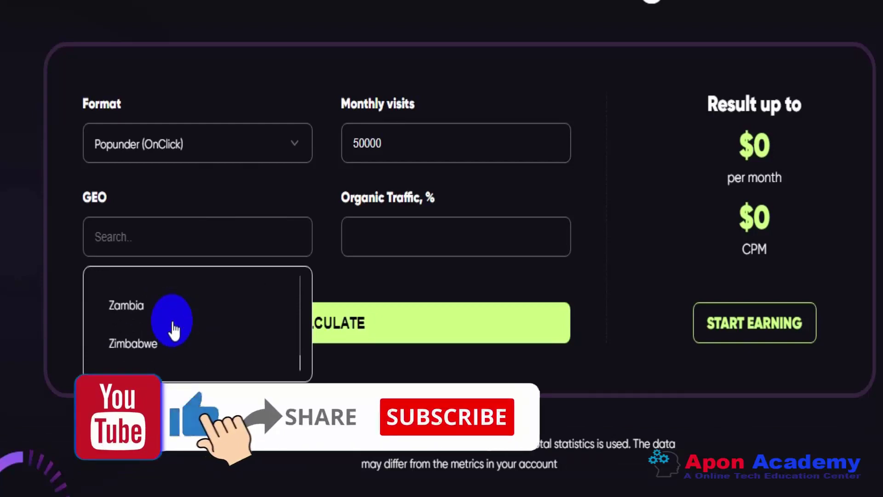
pyautogui.scroll(5, 172, 325)
pyautogui.scroll(-2, 174, 336)
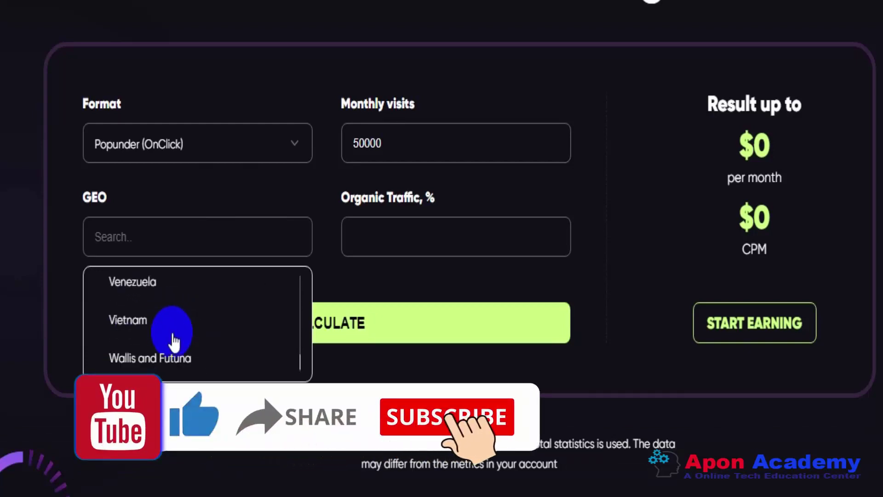
pyautogui.scroll(3, 172, 335)
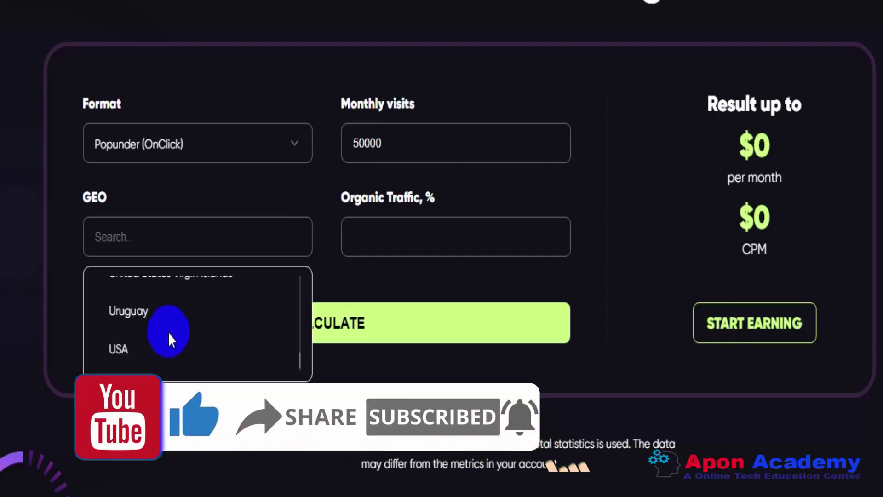
pyautogui.click(121, 350)
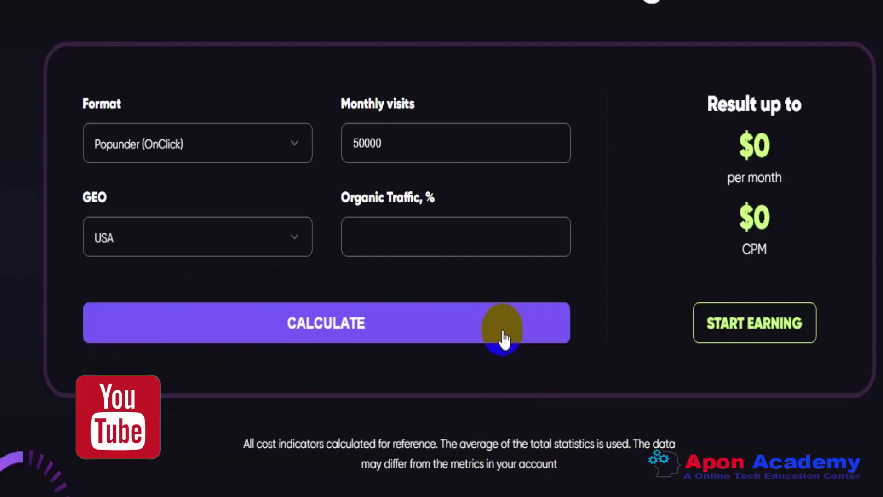
pyautogui.click(413, 241)
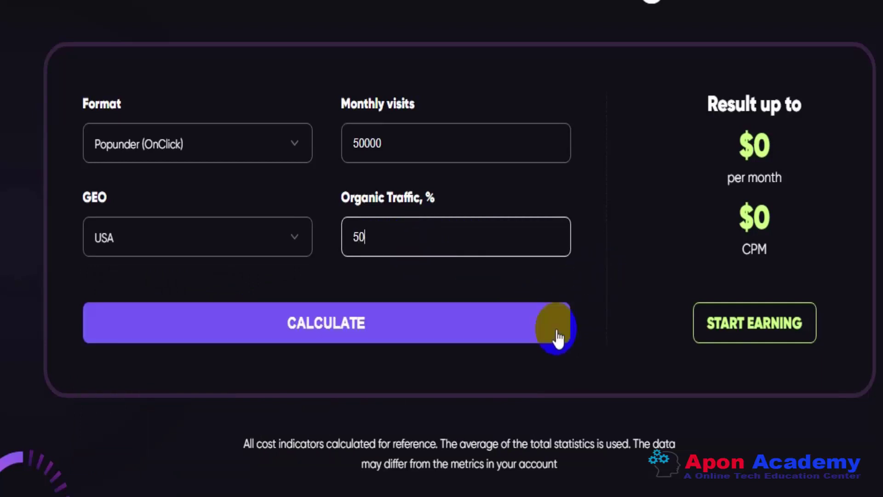
pyautogui.click(322, 330)
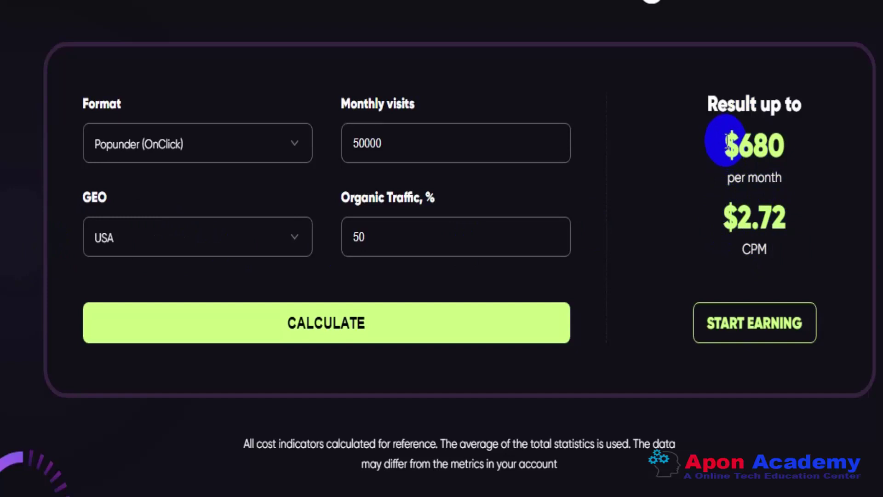
# - Highlight the $680 monthly estimate and the first digit of the 50000 monthly visits value
pyautogui.moveTo(723, 146); pyautogui.dragTo(774, 147)
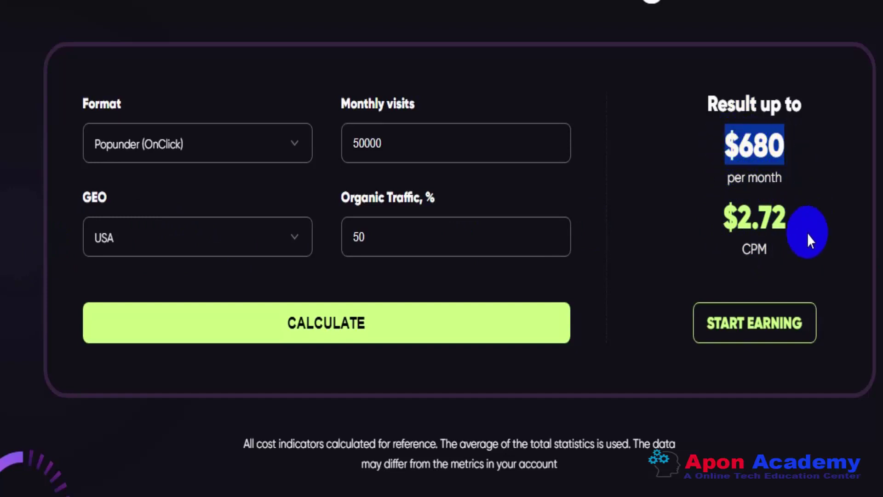
pyautogui.click(361, 145)
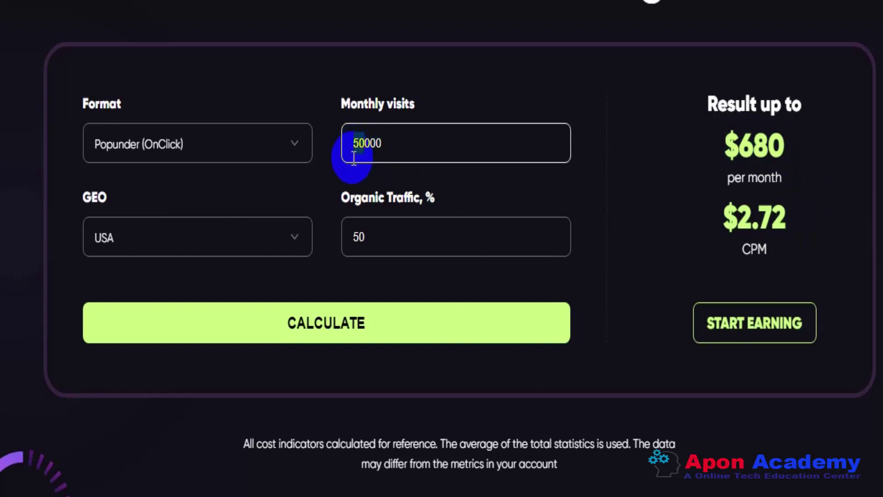
pyautogui.moveTo(355, 147); pyautogui.dragTo(364, 147)
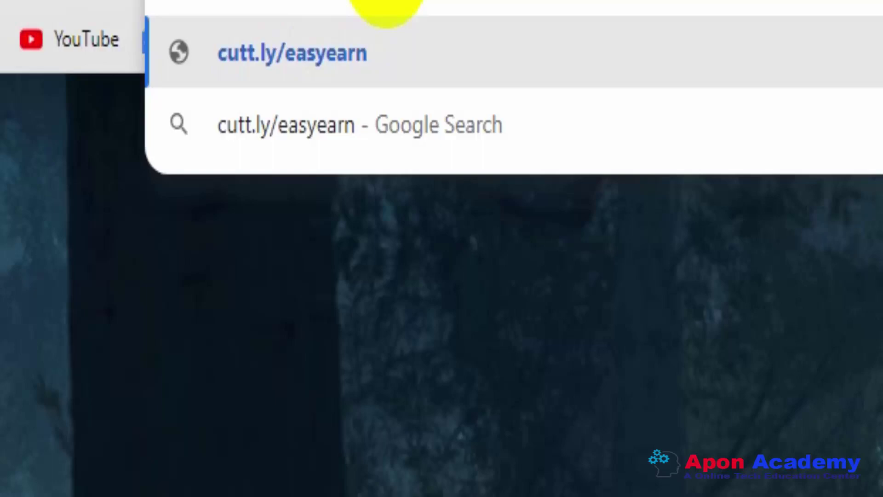
pyautogui.press('Escape')
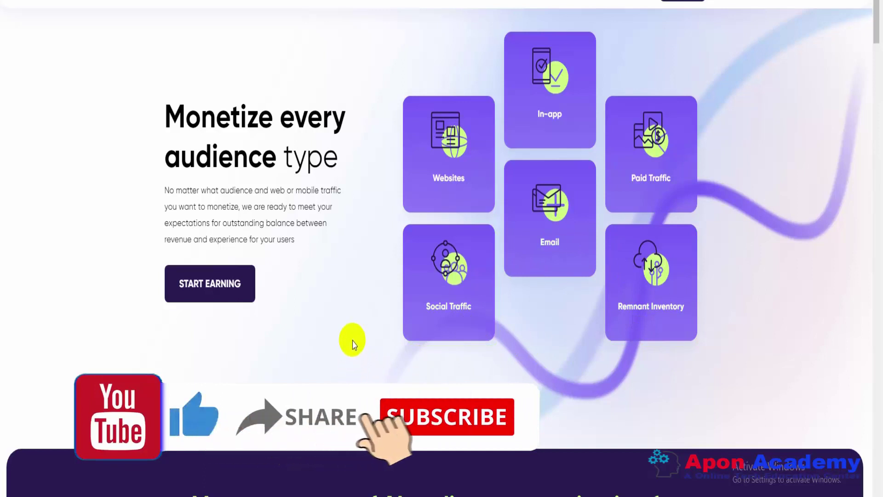
# - Begin publisher sign-up via START EARNING and scroll to the Individual account and personal details fields
pyautogui.click(205, 284)
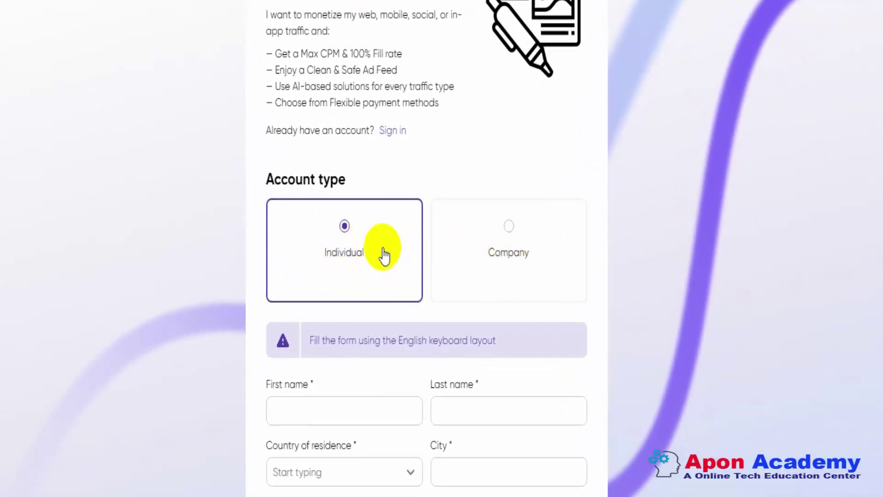
pyautogui.scroll(-2, 384, 255)
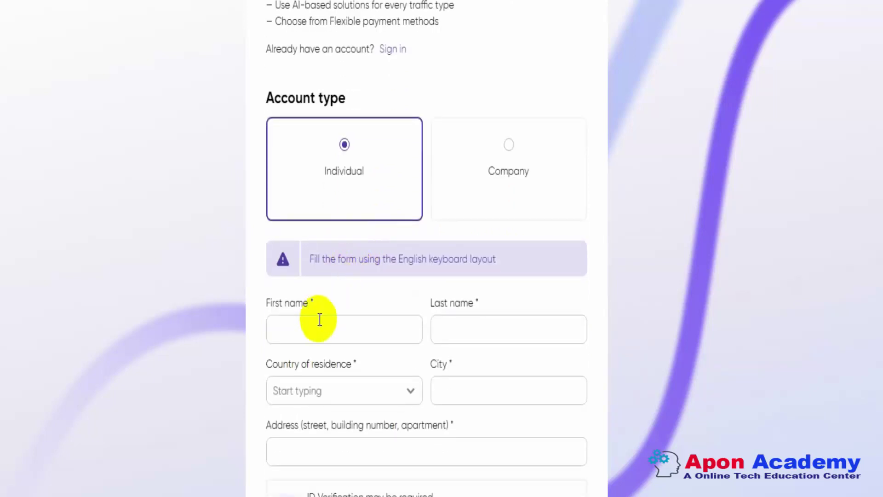
pyautogui.scroll(-2, 319, 319)
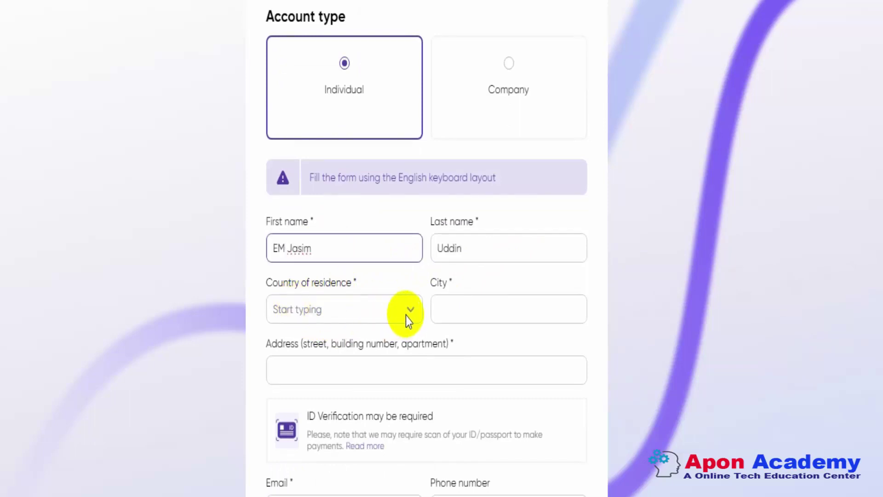
# - Set the country of residence to Bangladesh and fill in the city and street address
pyautogui.click(409, 310)
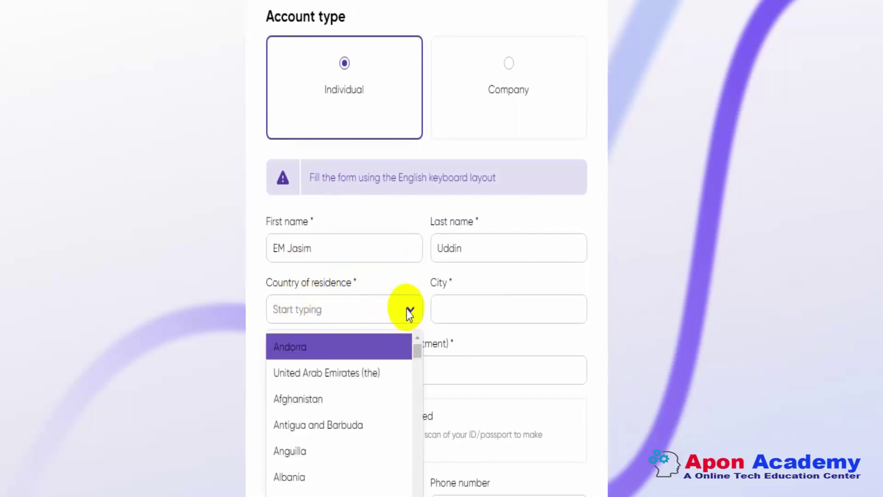
pyautogui.scroll(-2, 333, 486)
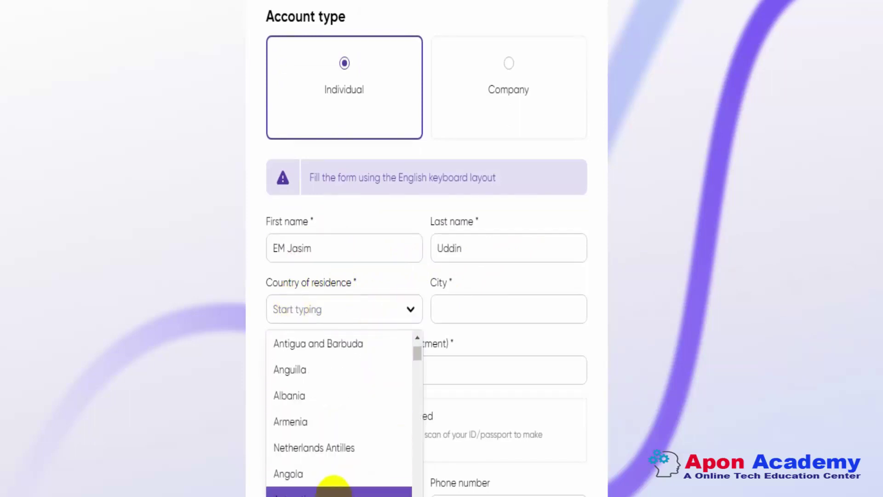
pyautogui.scroll(-5, 333, 485)
pyautogui.click(318, 491)
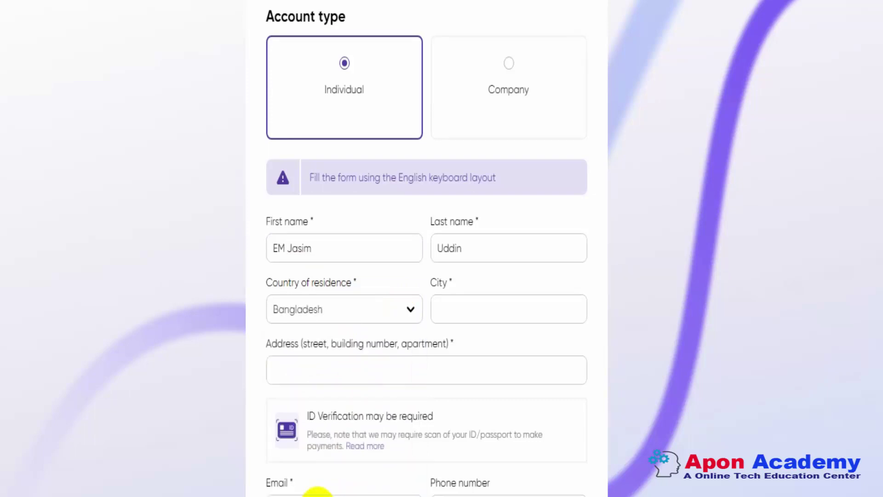
pyautogui.click(479, 306)
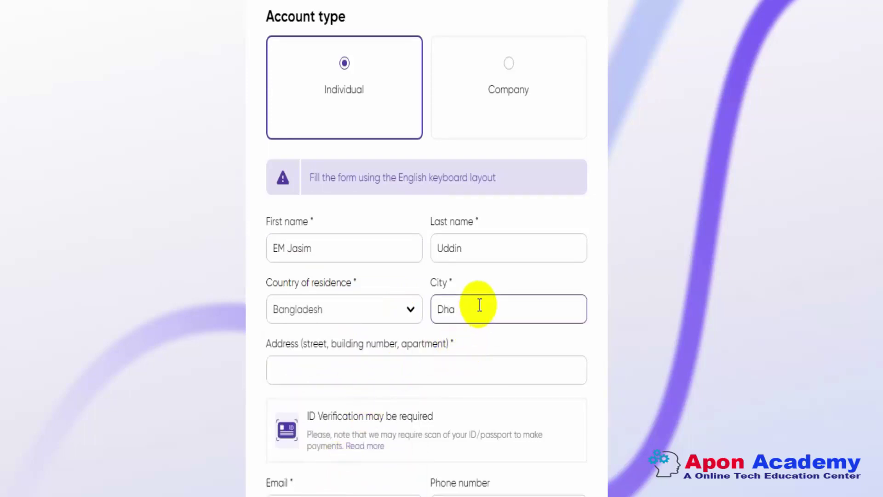
pyautogui.click(304, 373)
pyautogui.scroll(-2, 213, 345)
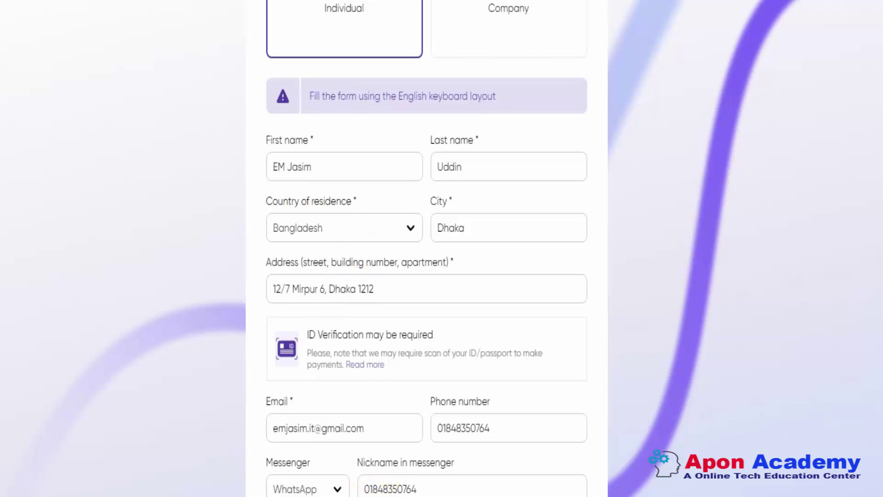
pyautogui.scroll(-10, 351, 489)
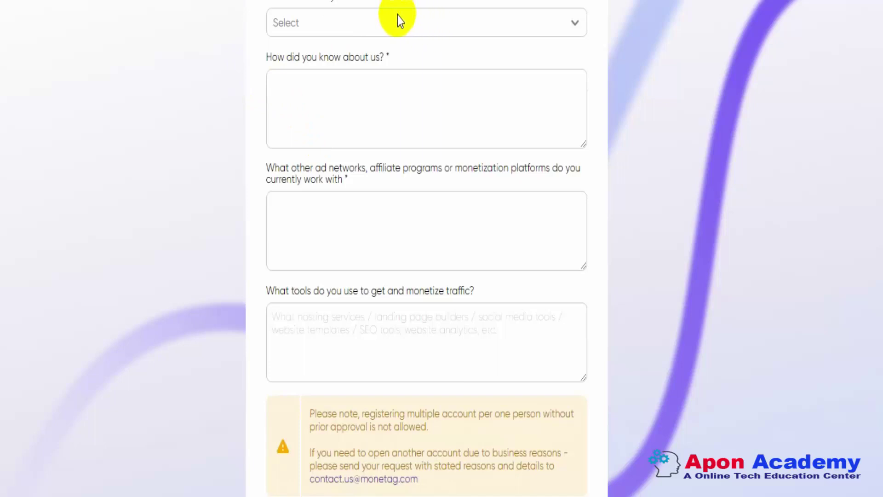
pyautogui.click(412, 23)
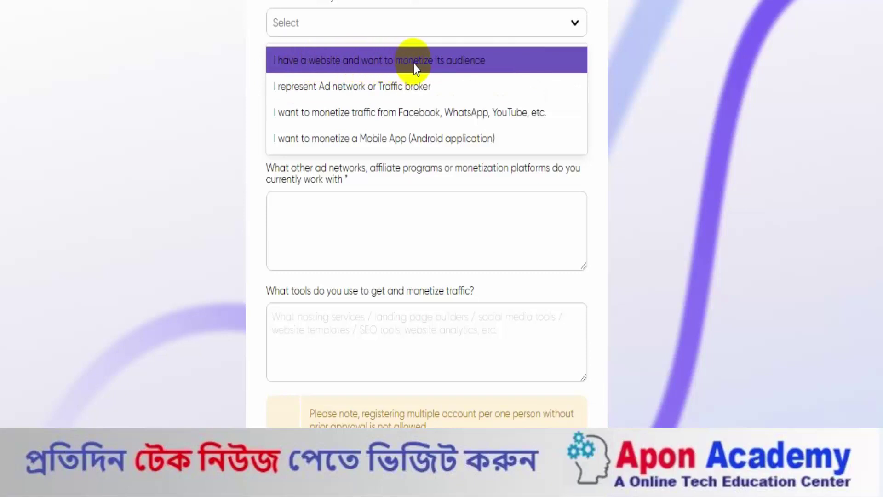
pyautogui.click(347, 62)
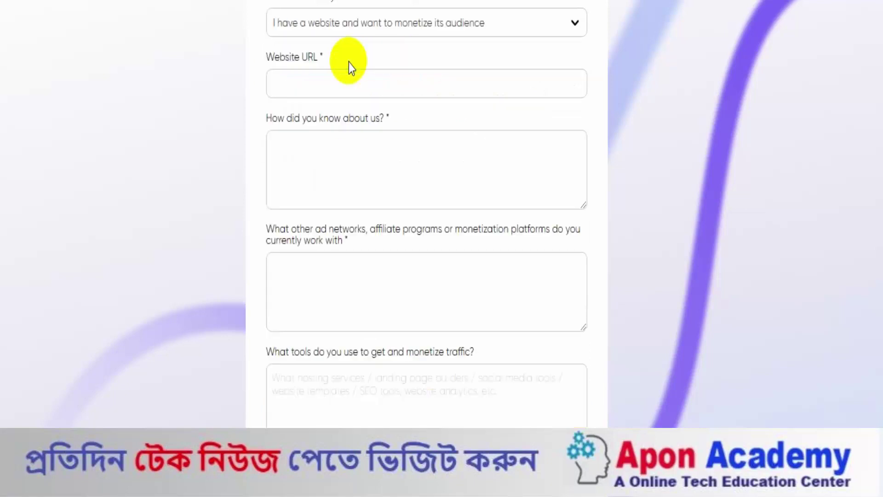
pyautogui.click(504, 17)
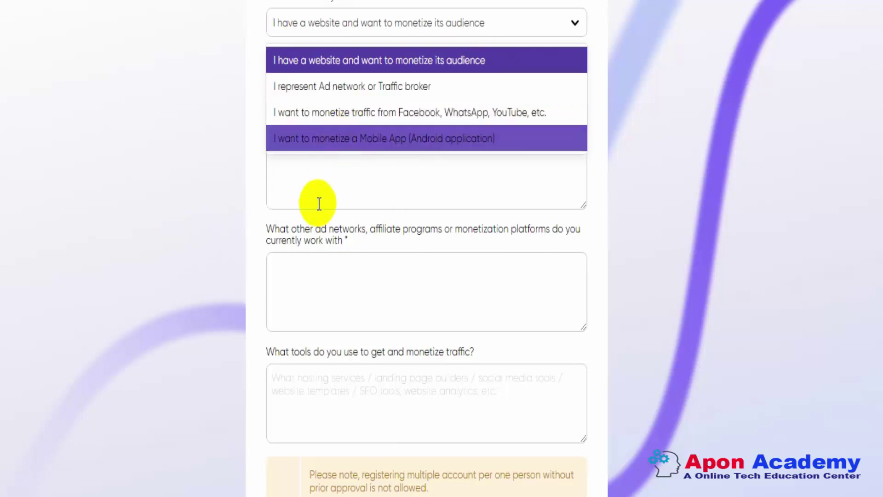
pyautogui.click(319, 180)
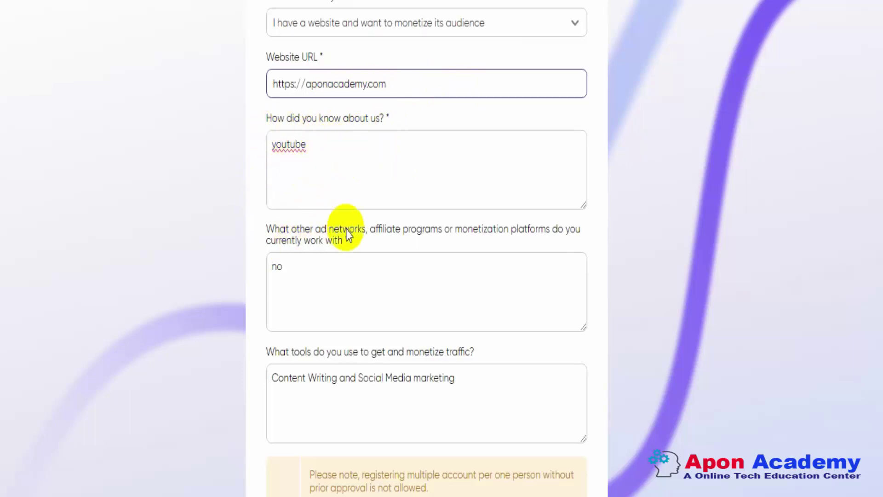
pyautogui.scroll(-2, 349, 184)
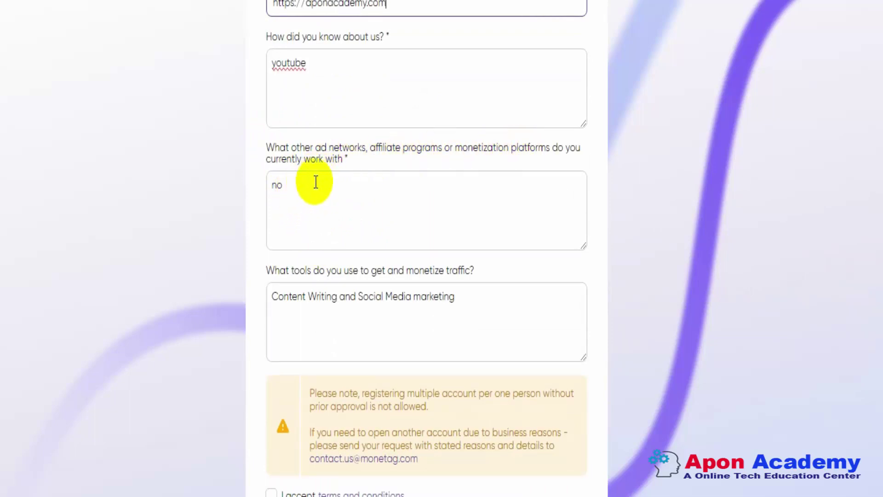
pyautogui.doubleClick(281, 186)
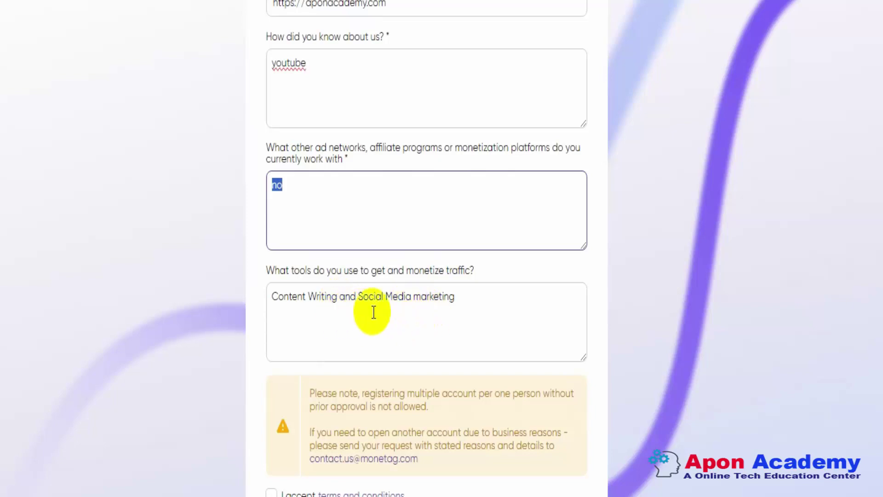
pyautogui.scroll(-2, 466, 310)
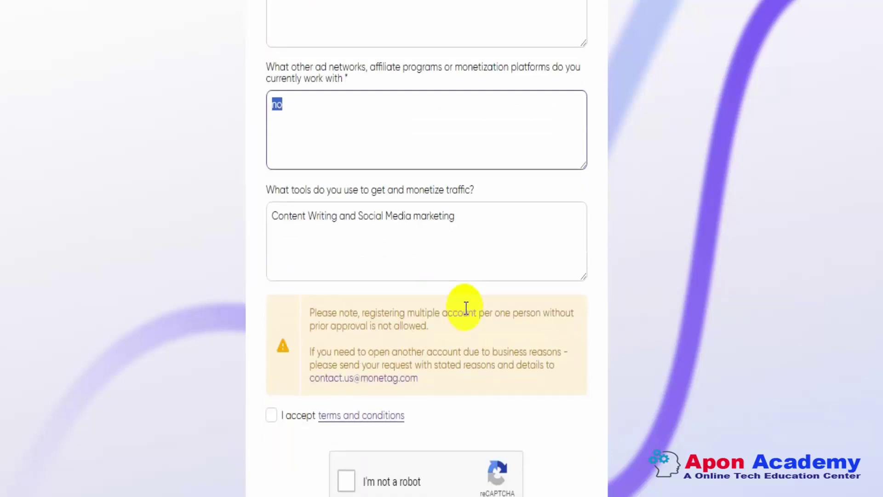
# - Accept the terms and conditions and pass the crosswalk image robot check to submit registration
pyautogui.click(272, 415)
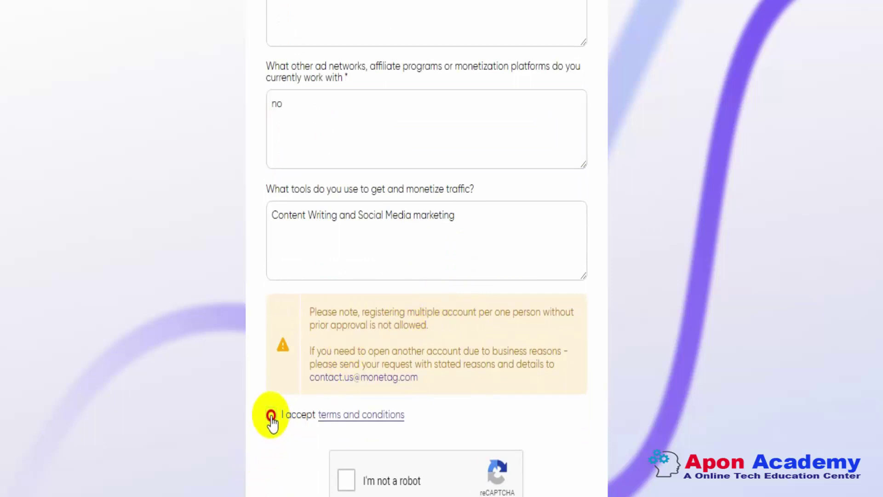
pyautogui.click(349, 484)
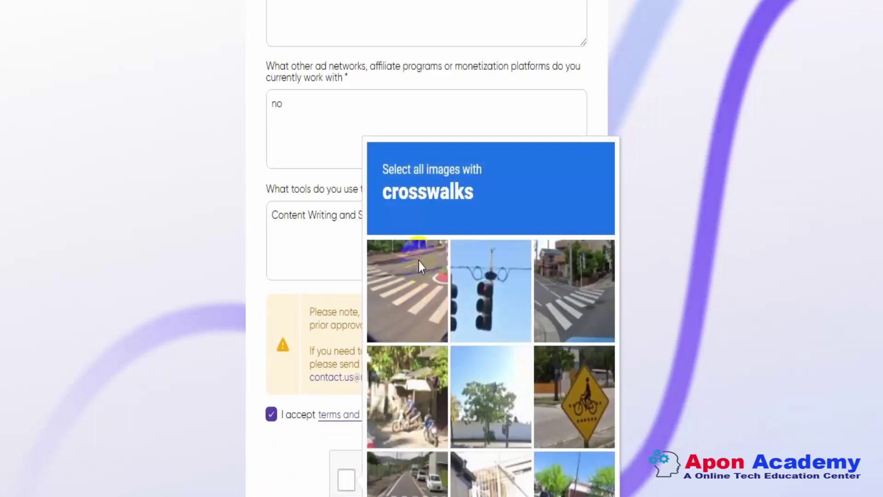
pyautogui.click(437, 307)
pyautogui.click(563, 299)
pyautogui.click(411, 466)
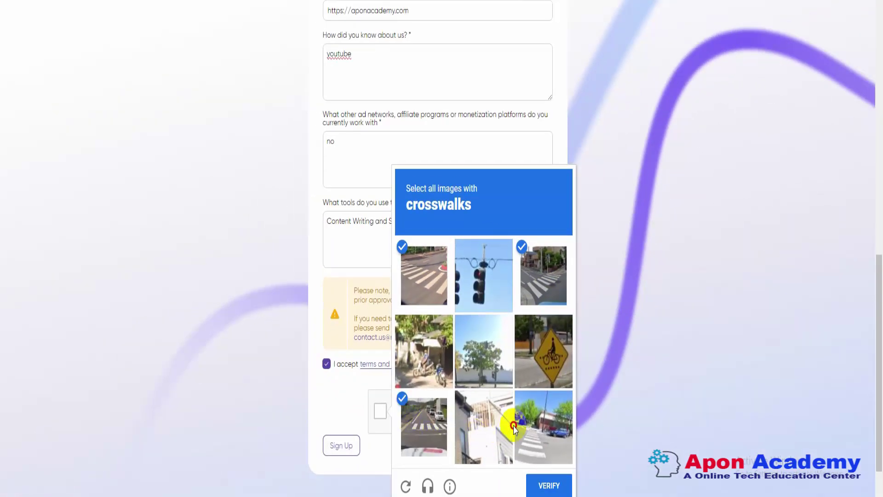
pyautogui.click(514, 429)
pyautogui.click(469, 407)
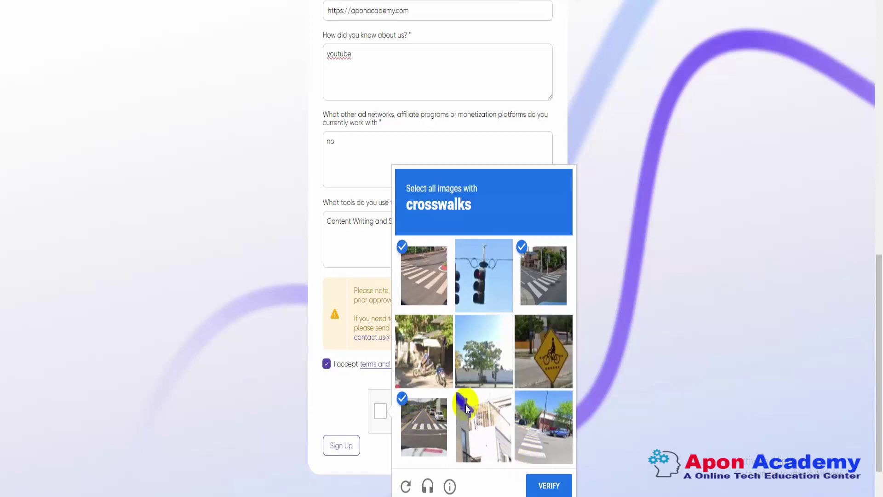
pyautogui.click(519, 427)
pyautogui.click(560, 485)
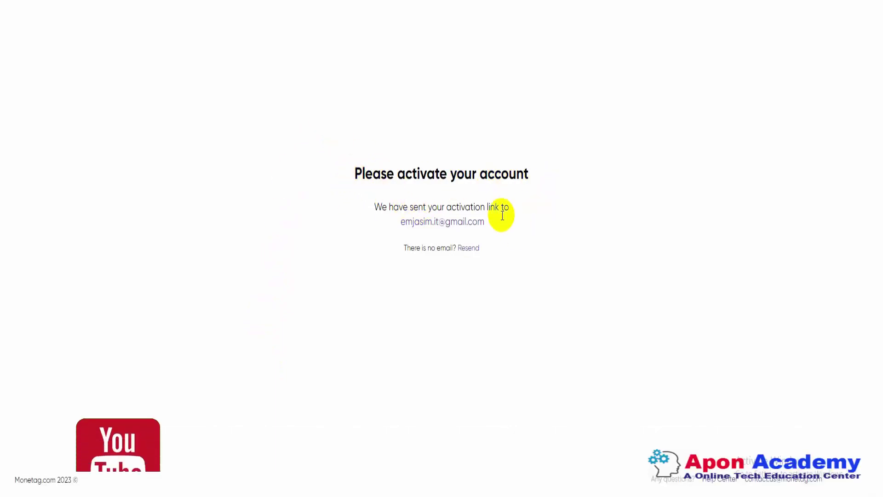
# - Switch from the activation notice to the Gmail inbox holding Monetag's activation e-mail
pyautogui.click(449, 224)
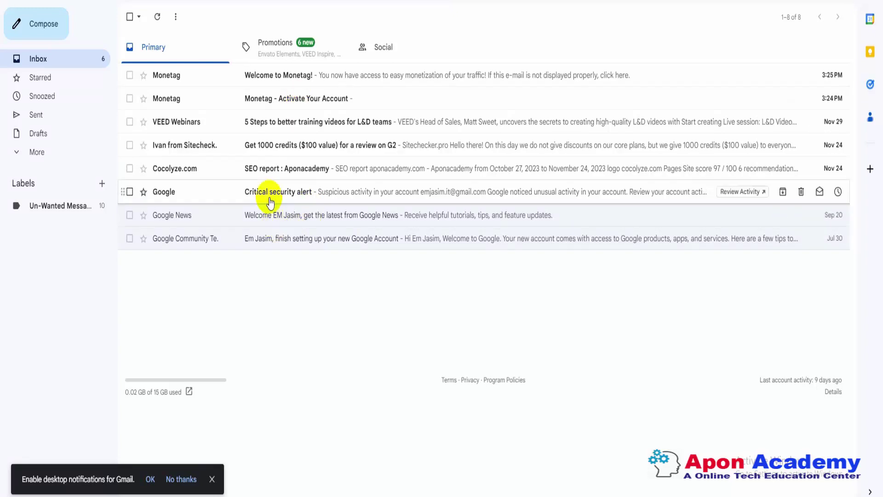
# - Open the 'Monetag - Activate Your Account' e-mail and follow its link to the Statistics dashboard
pyautogui.click(303, 104)
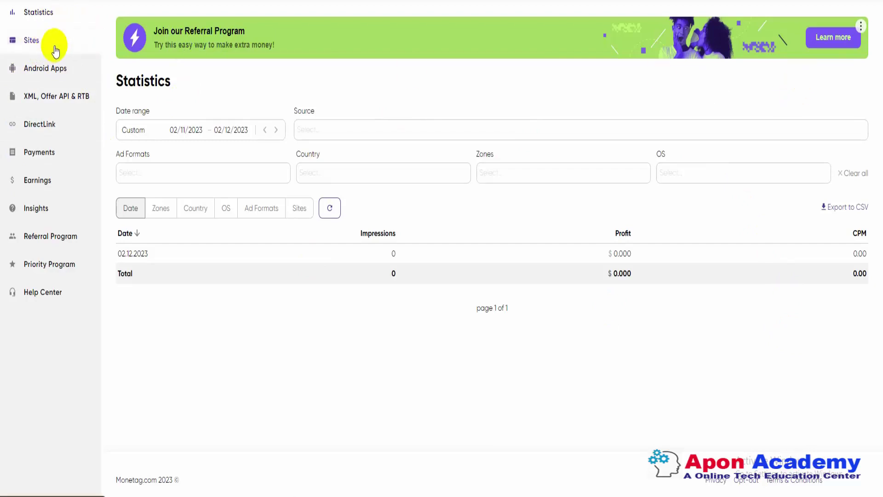
# - From Sites, add fiverrgigpromotion.com as a new website
pyautogui.click(51, 45)
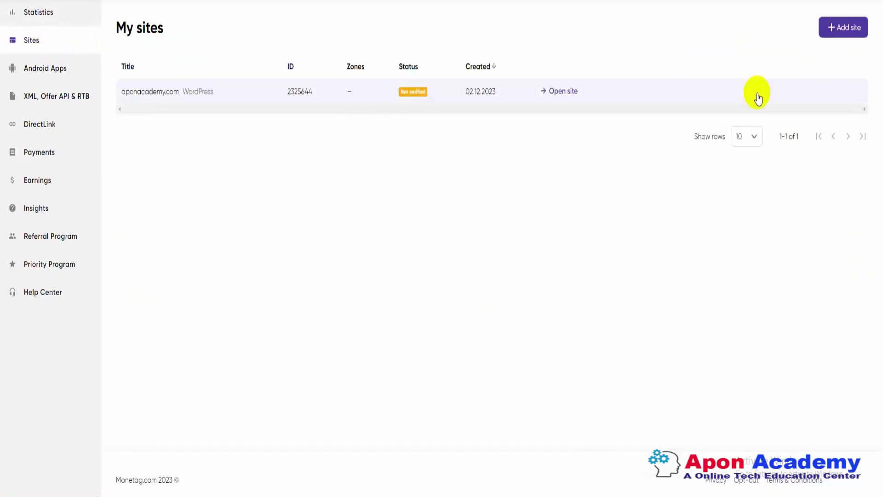
pyautogui.click(848, 28)
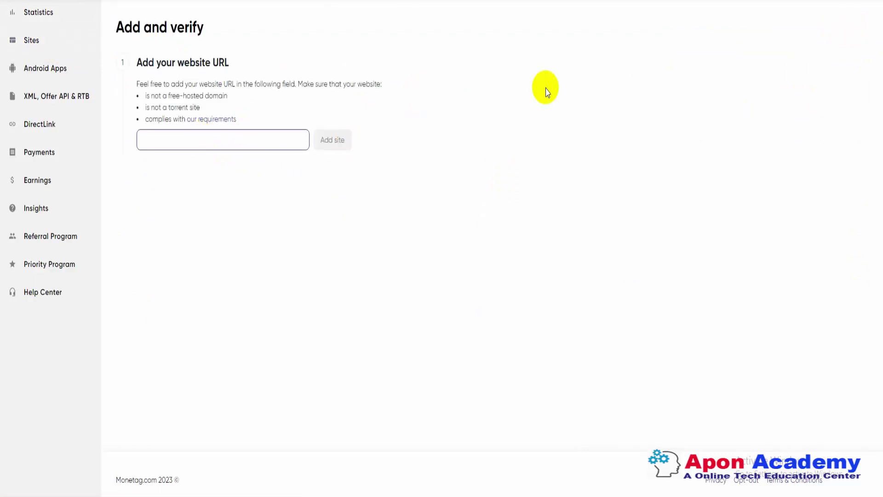
pyautogui.click(670, 1)
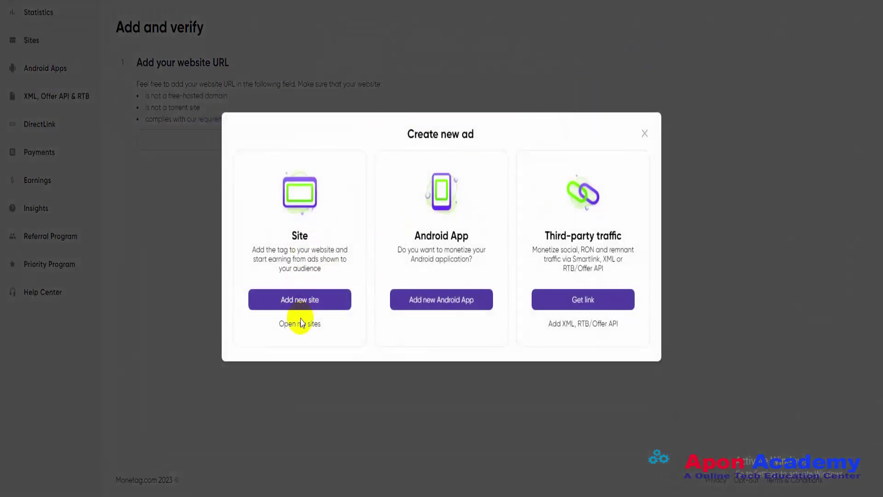
pyautogui.click(305, 305)
pyautogui.click(182, 141)
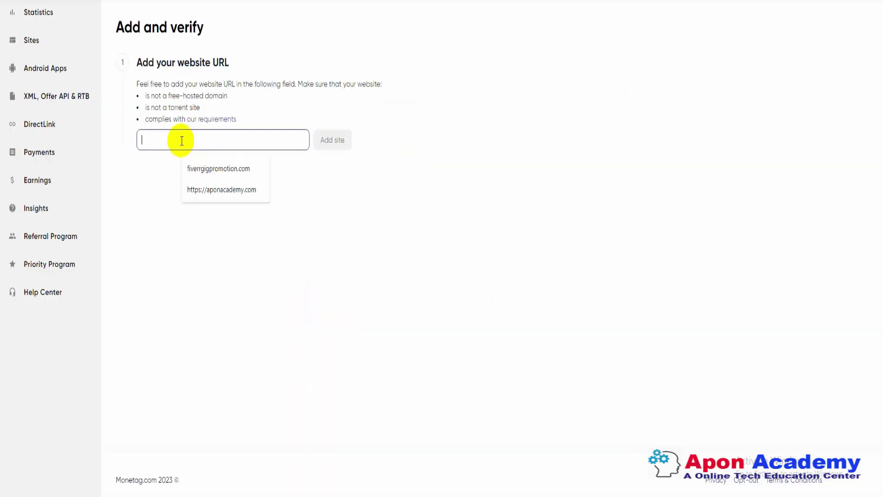
pyautogui.click(227, 171)
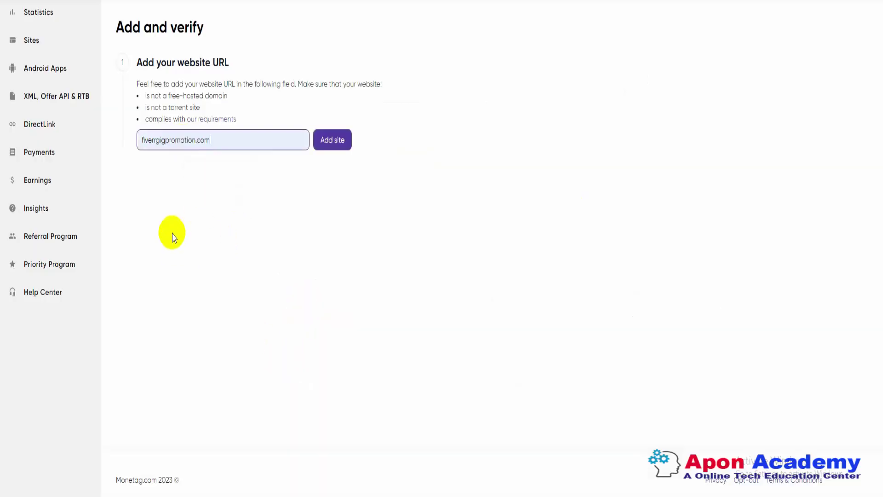
pyautogui.click(327, 141)
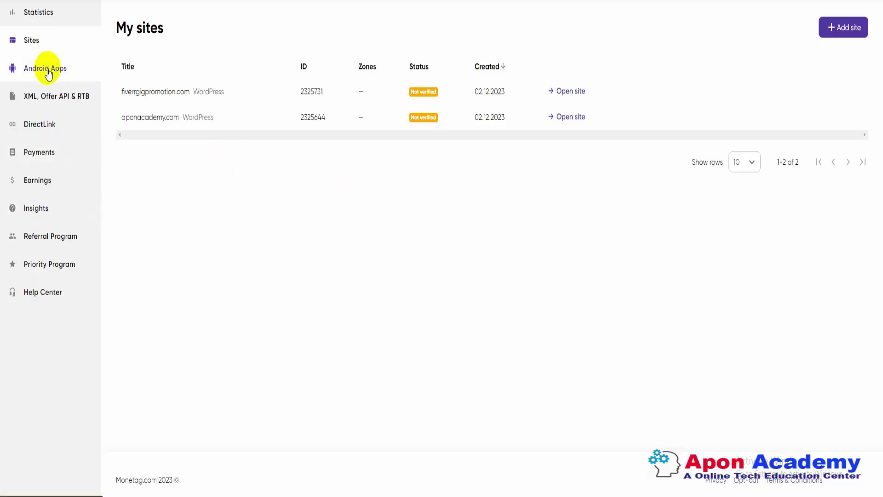
# - Go via DirectLink to the Payments page and highlight the $ 100.00 minimal withdrawal amount
pyautogui.click(39, 125)
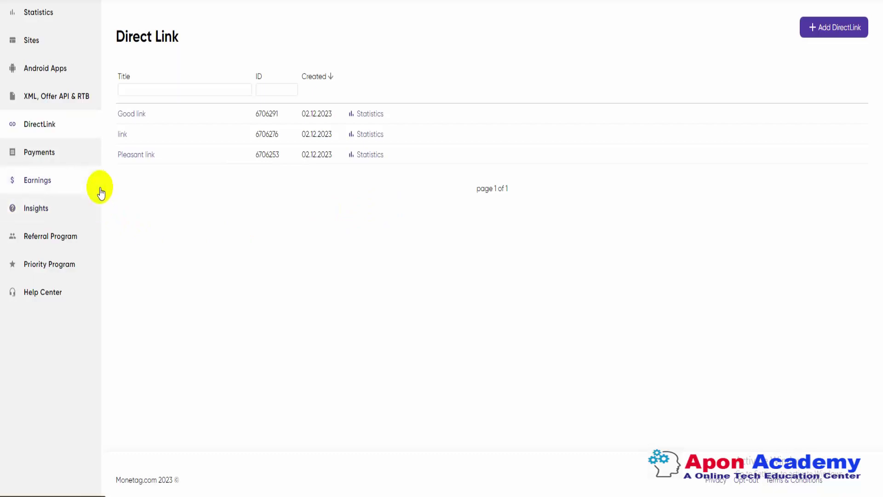
pyautogui.click(44, 154)
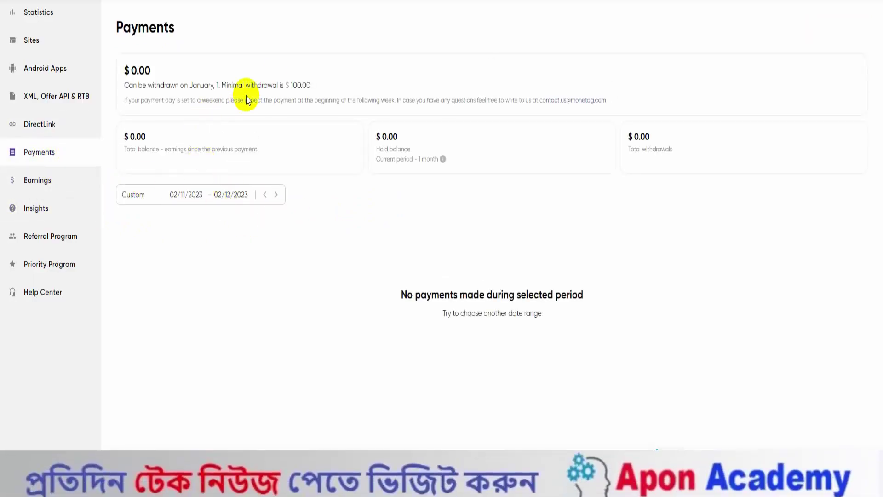
pyautogui.moveTo(291, 81); pyautogui.dragTo(318, 81)
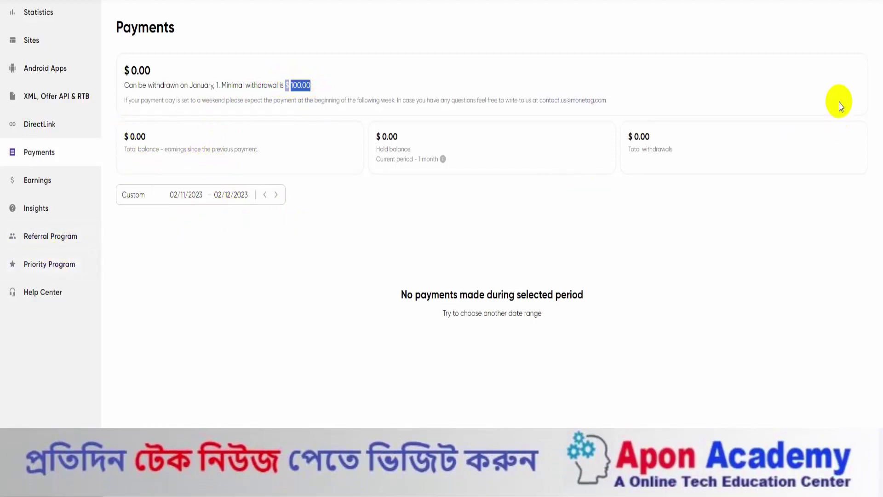
# - Look over the PayPal, Payoneer and Wire payment methods, then return to the My sites list
pyautogui.moveTo(848, 12)
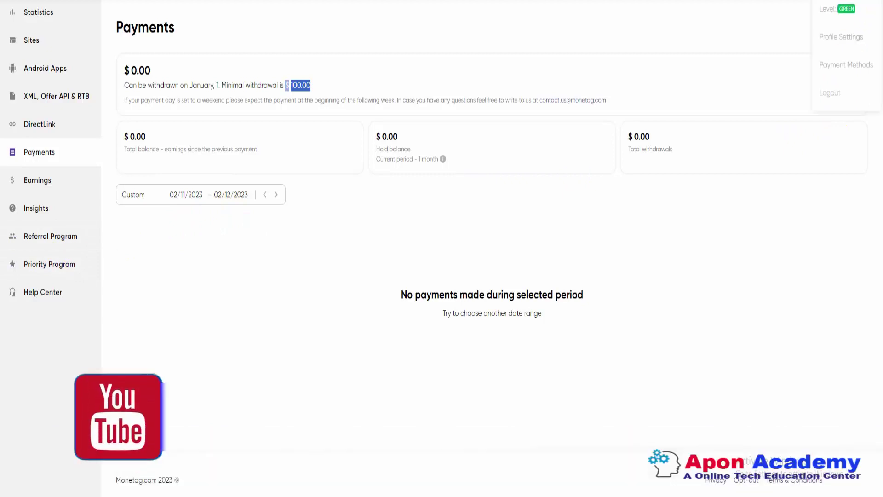
pyautogui.click(845, 70)
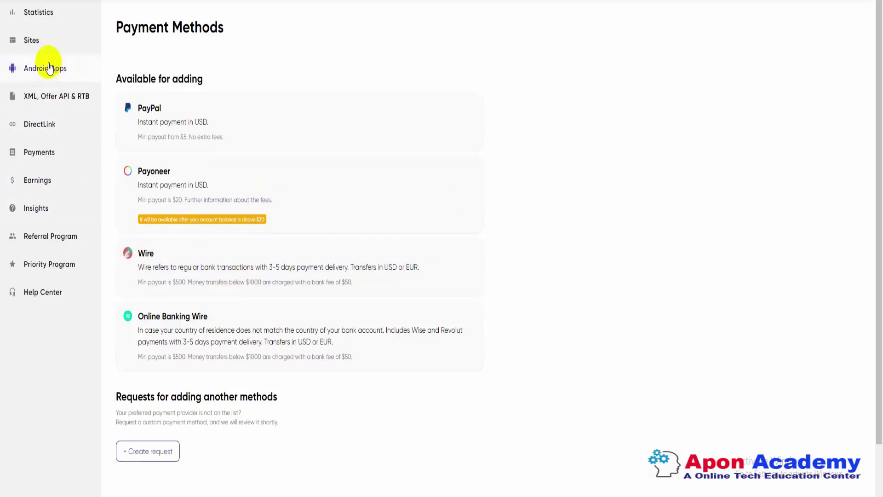
pyautogui.click(51, 44)
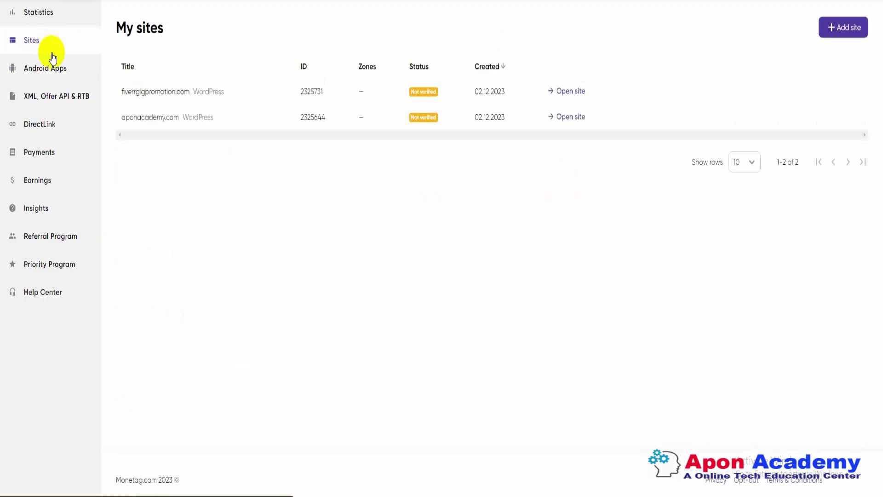